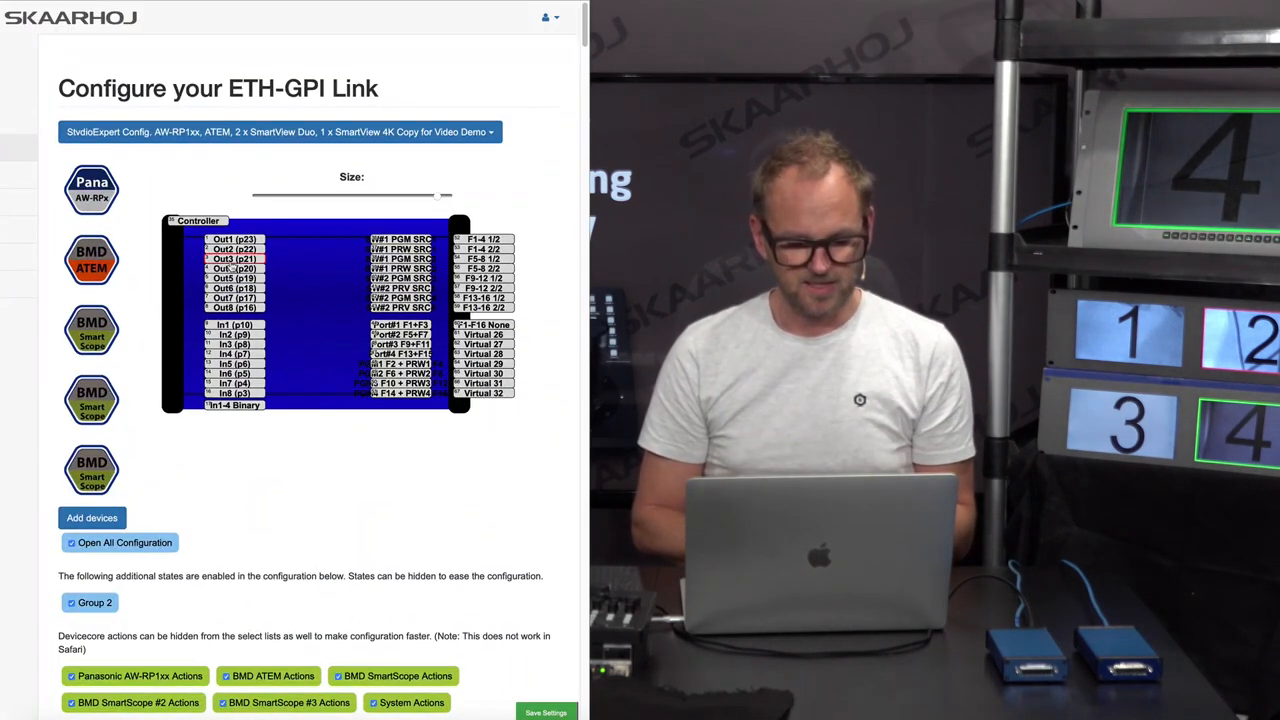
Step: Jump to the SW#1 PGM SRC1 trigger settings from the diagram
click(392, 242)
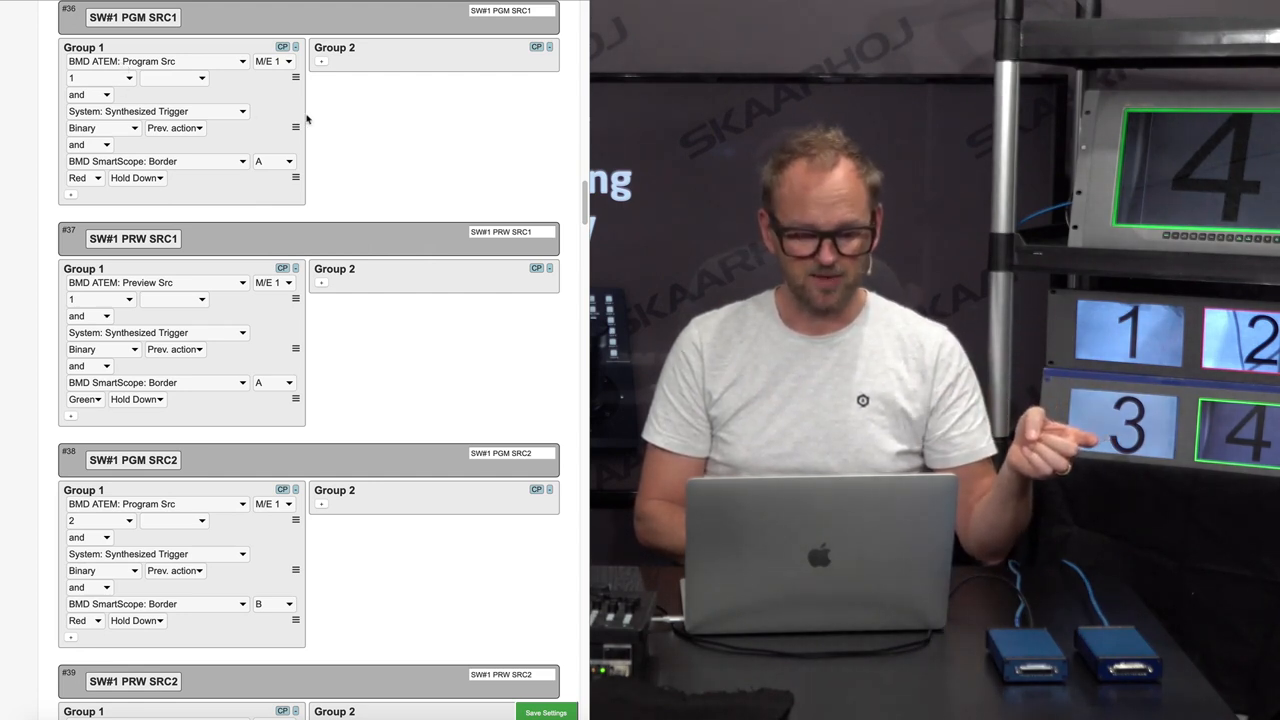
scroll(307, 119, up, 10)
scroll(307, 119, up, 10)
scroll(307, 119, up, 10)
scroll(307, 119, up, 5)
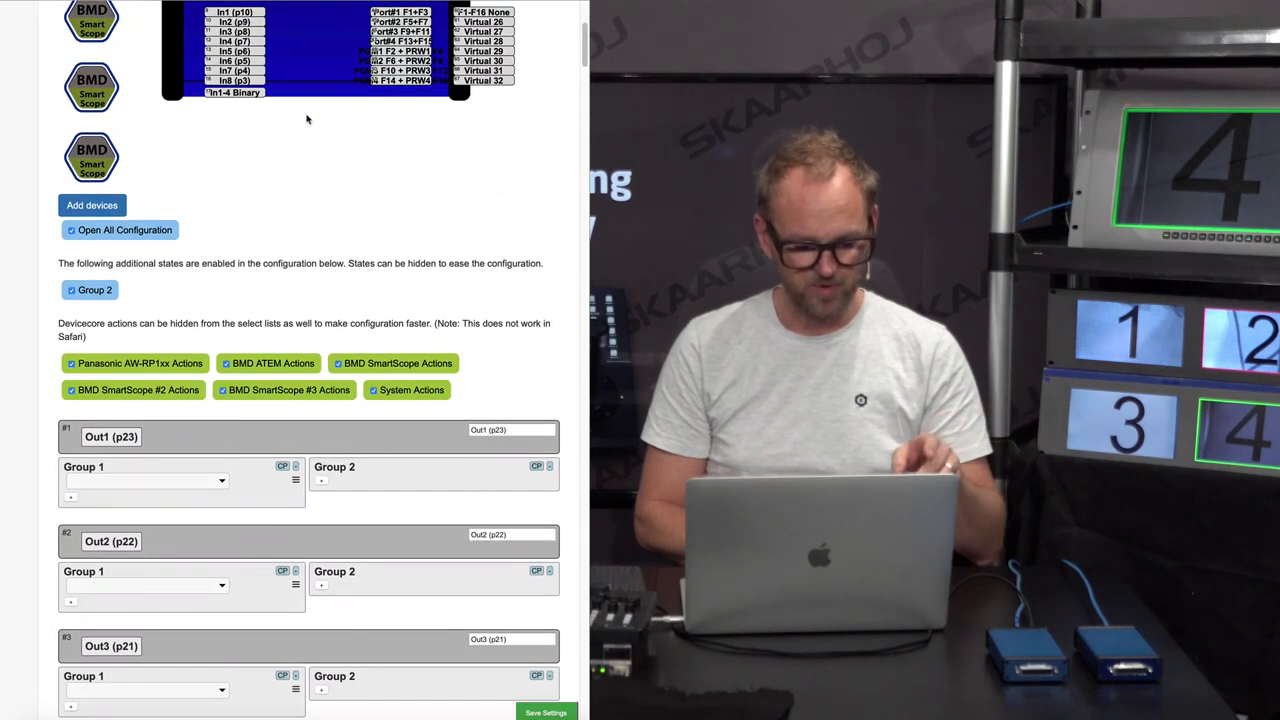
click(91, 289)
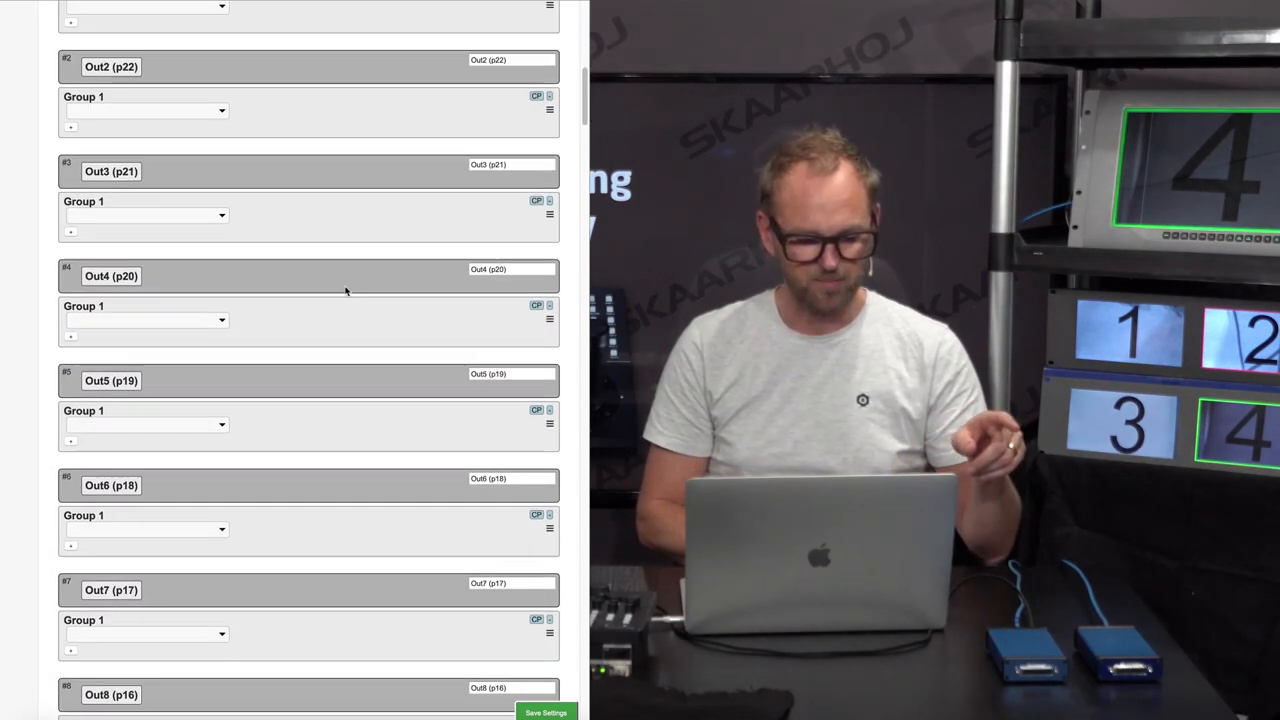
scroll(345, 291, up, 3)
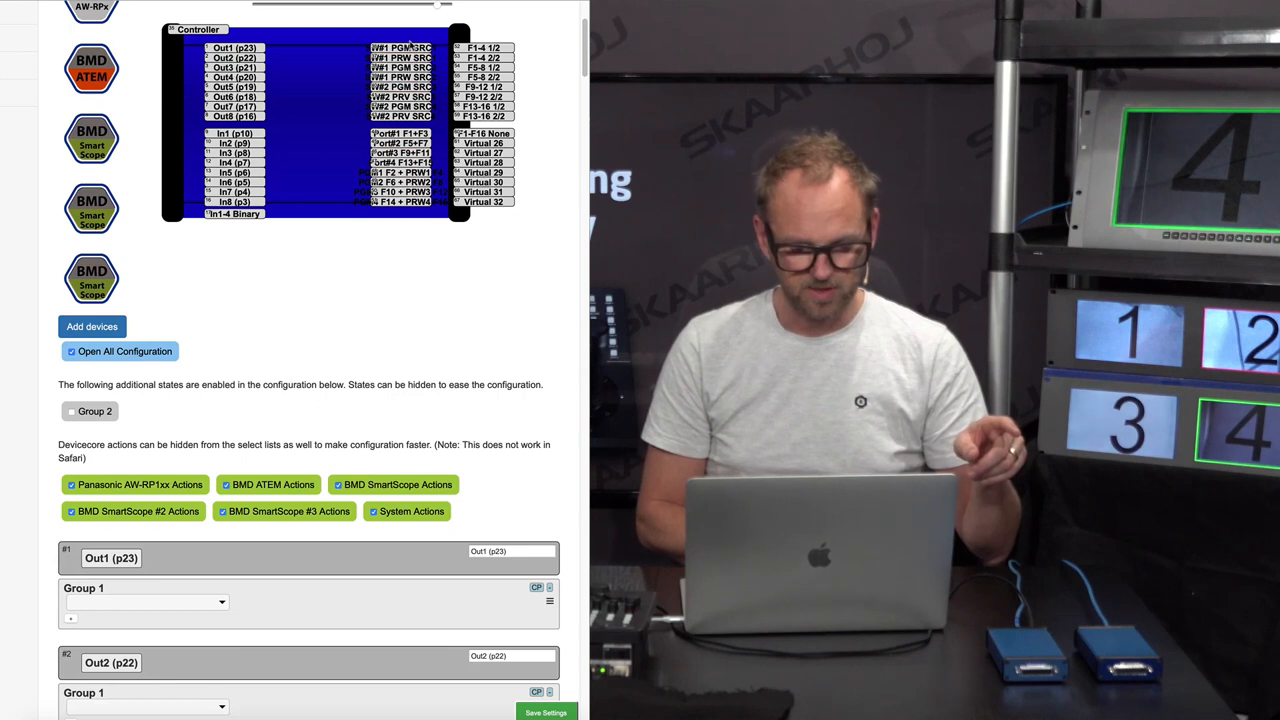
click(401, 48)
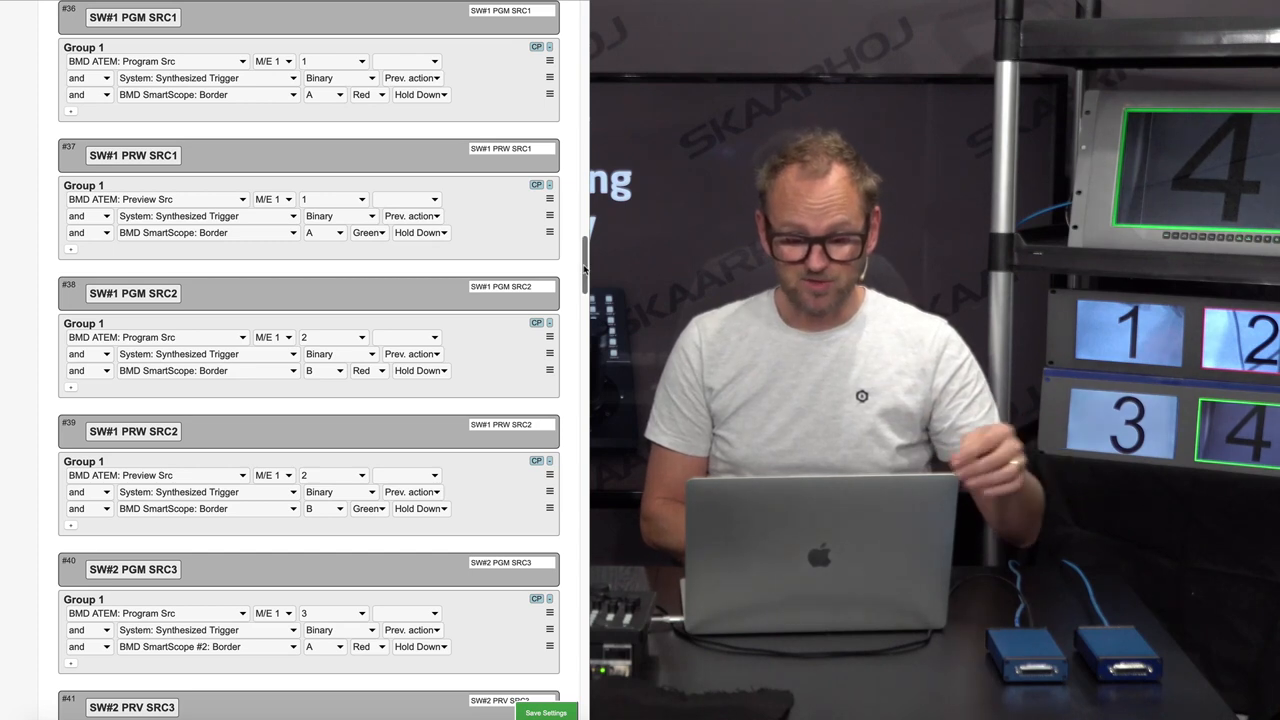
drag(585, 268, 575, 708)
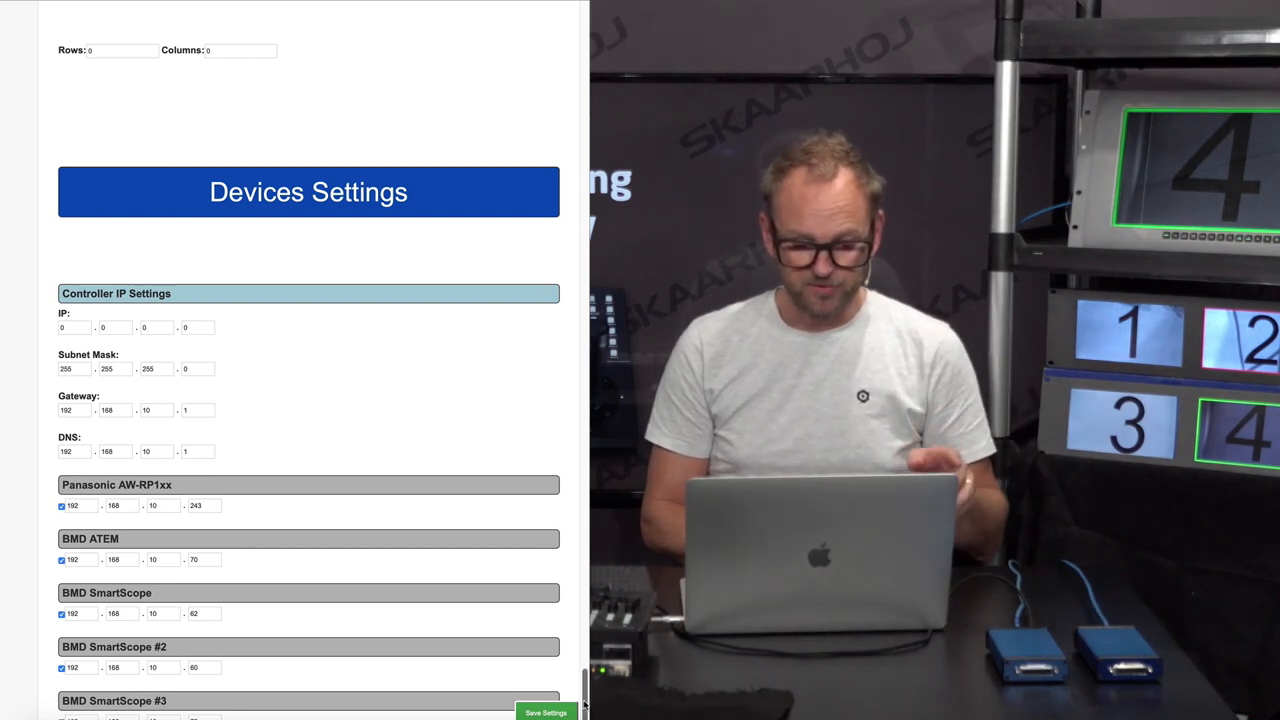
mouse_move(583, 700)
mouse_down()
mouse_move(584, 422)
mouse_move(567, 247)
mouse_up()
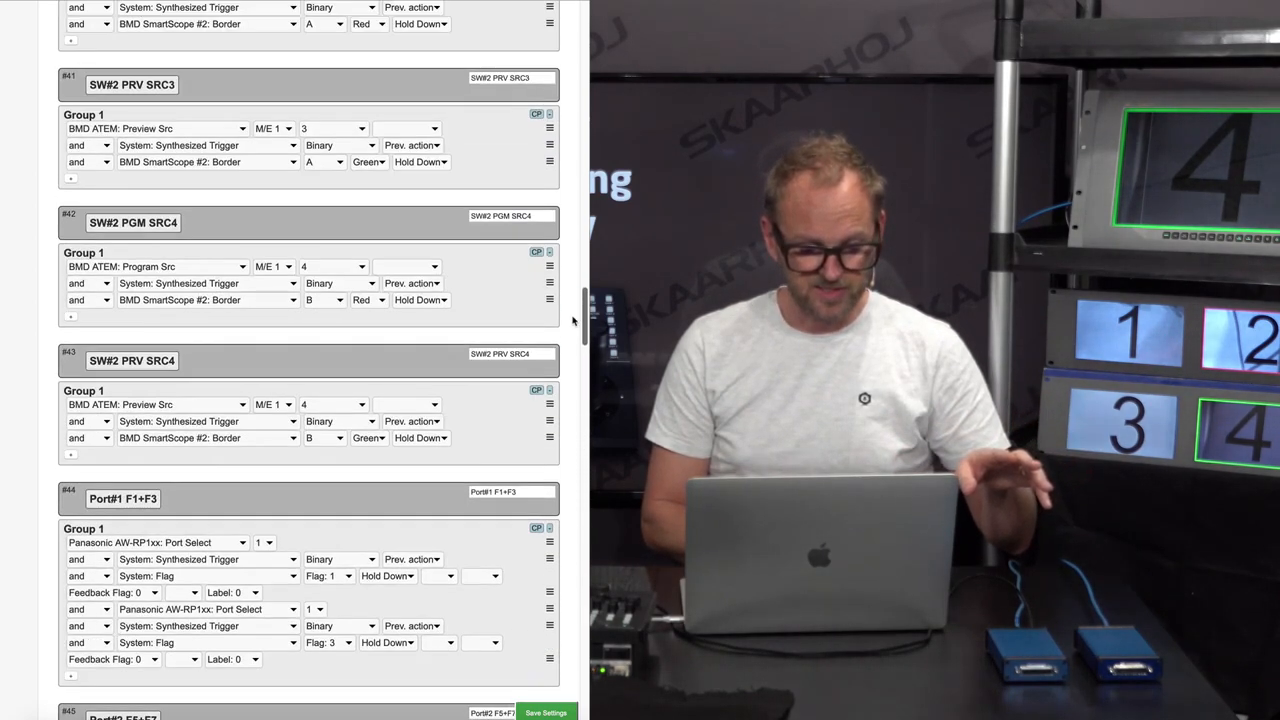
scroll(567, 247, down, 5)
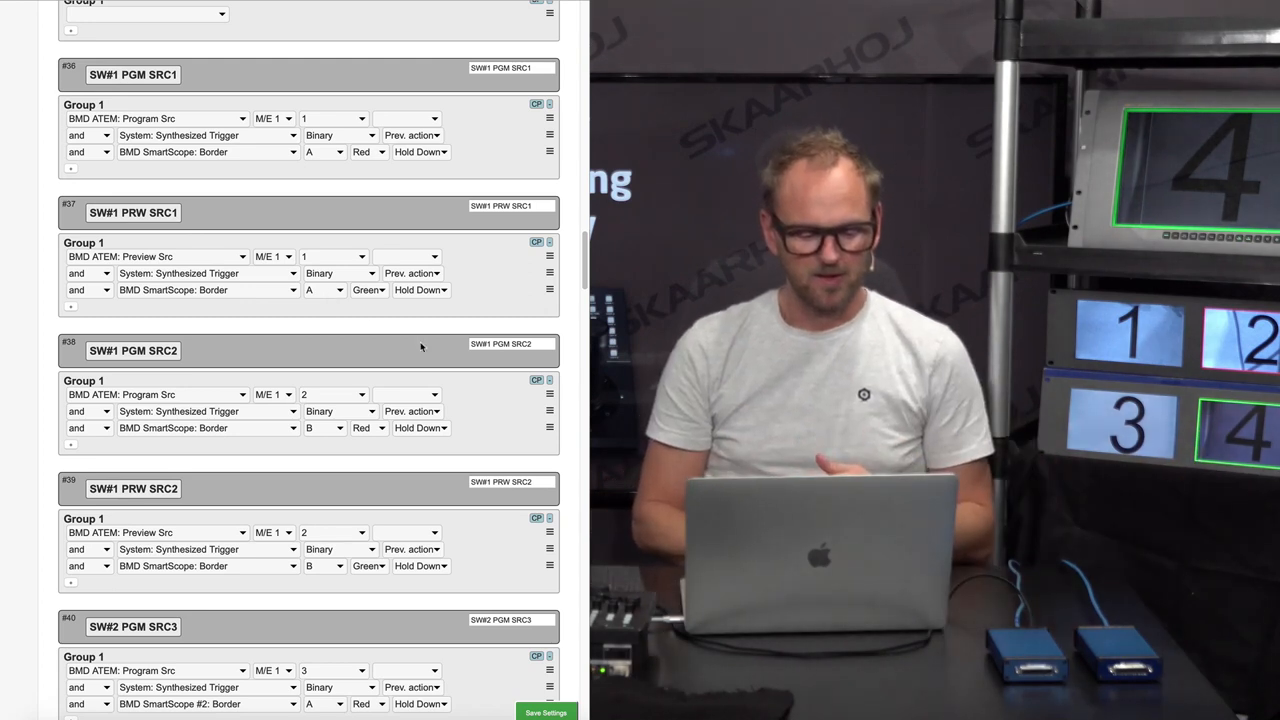
scroll(421, 347, down, 3)
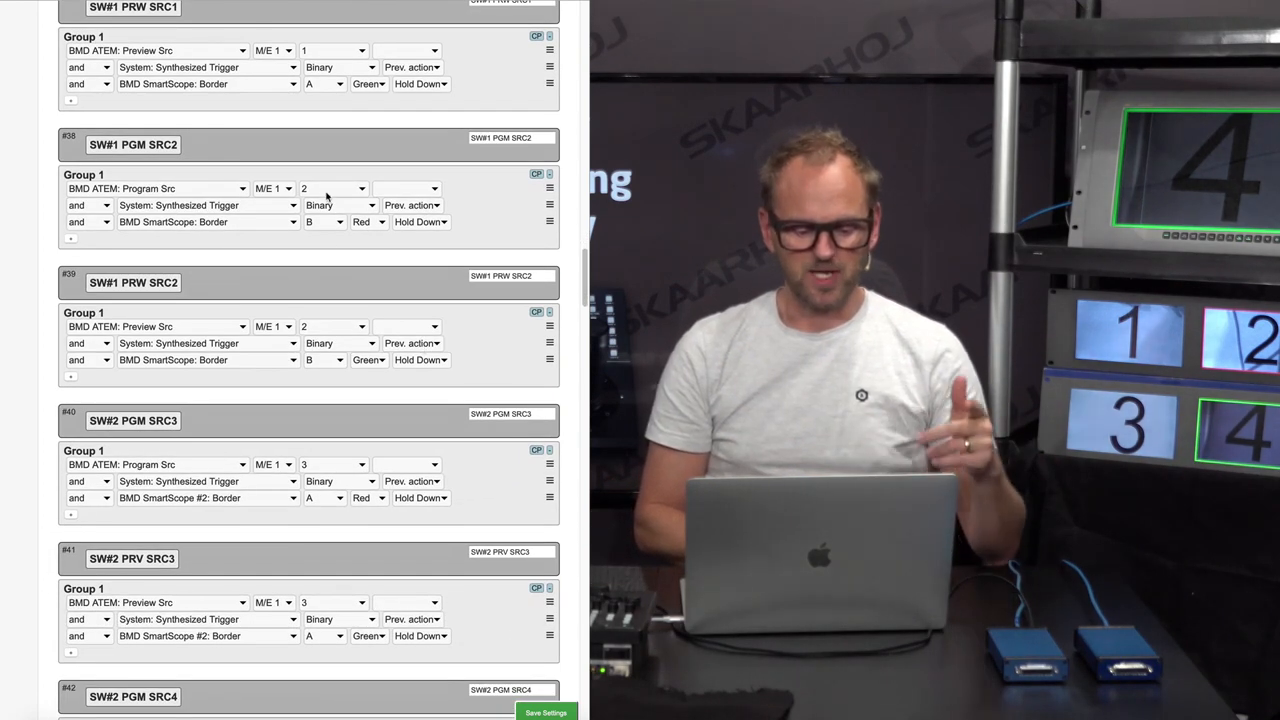
scroll(319, 335, down, 3)
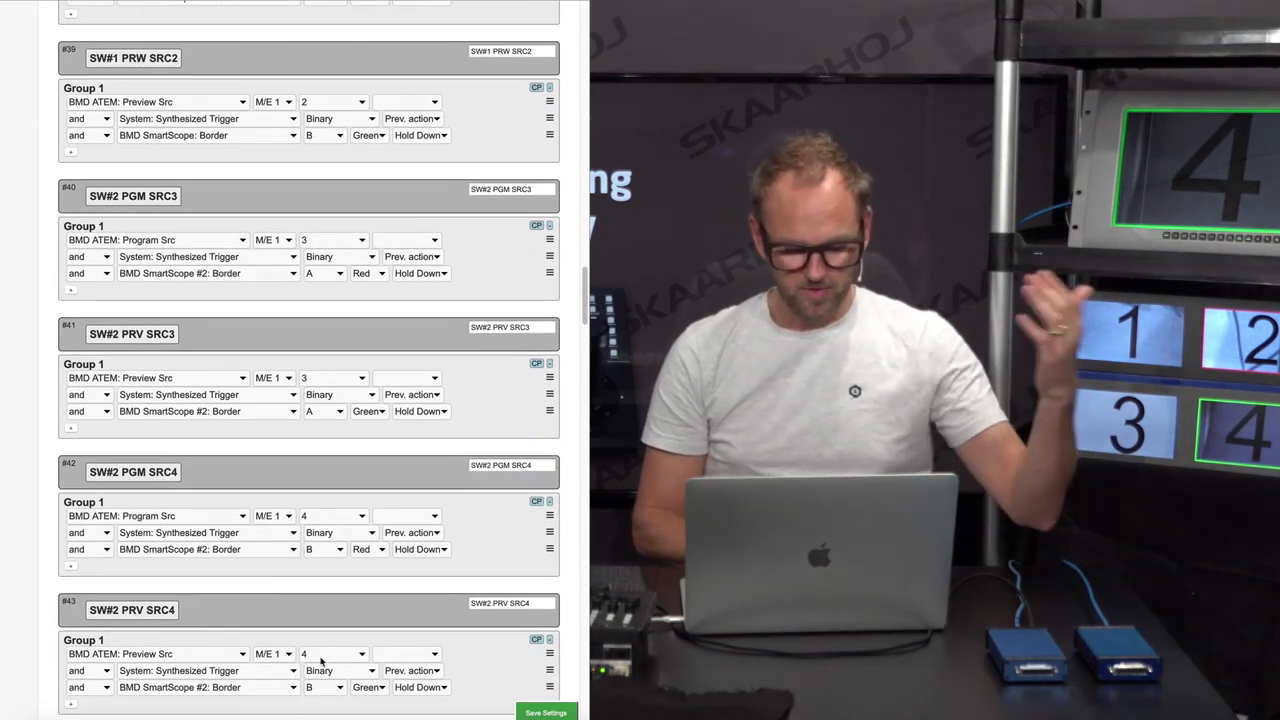
scroll(321, 661, down, 3)
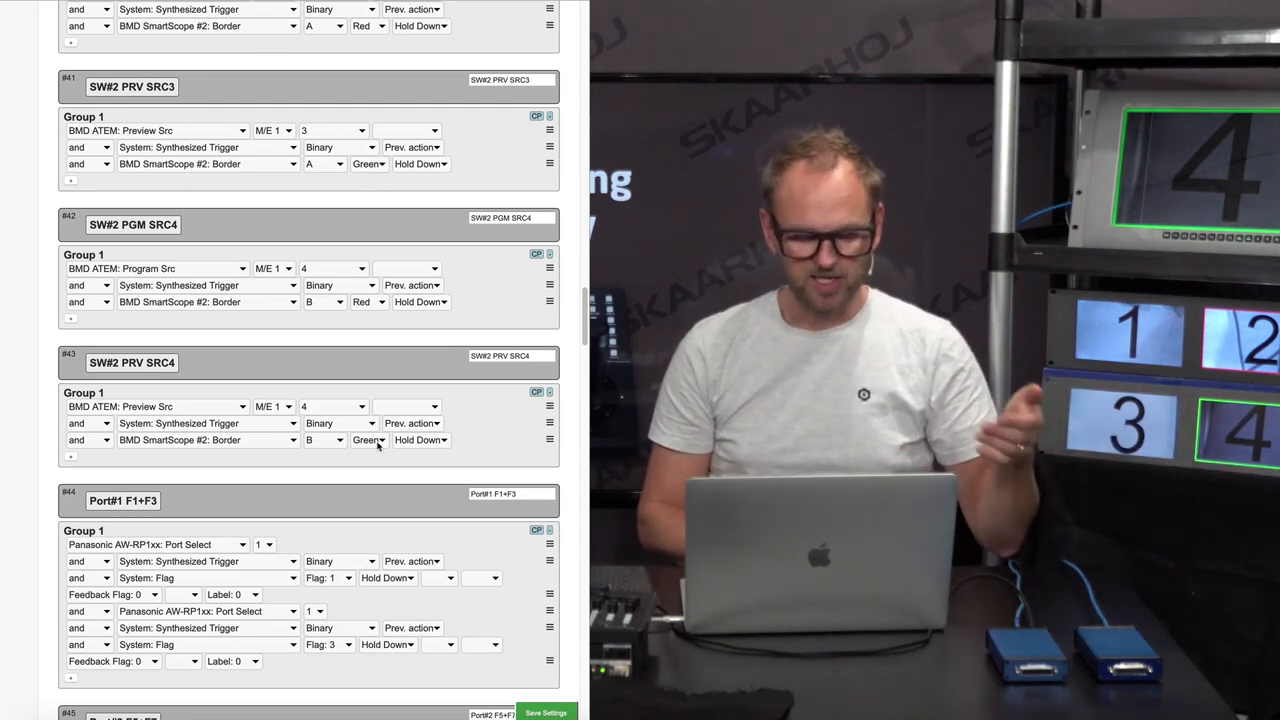
scroll(378, 446, down, 1)
scroll(378, 446, down, 5)
scroll(378, 446, down, 3)
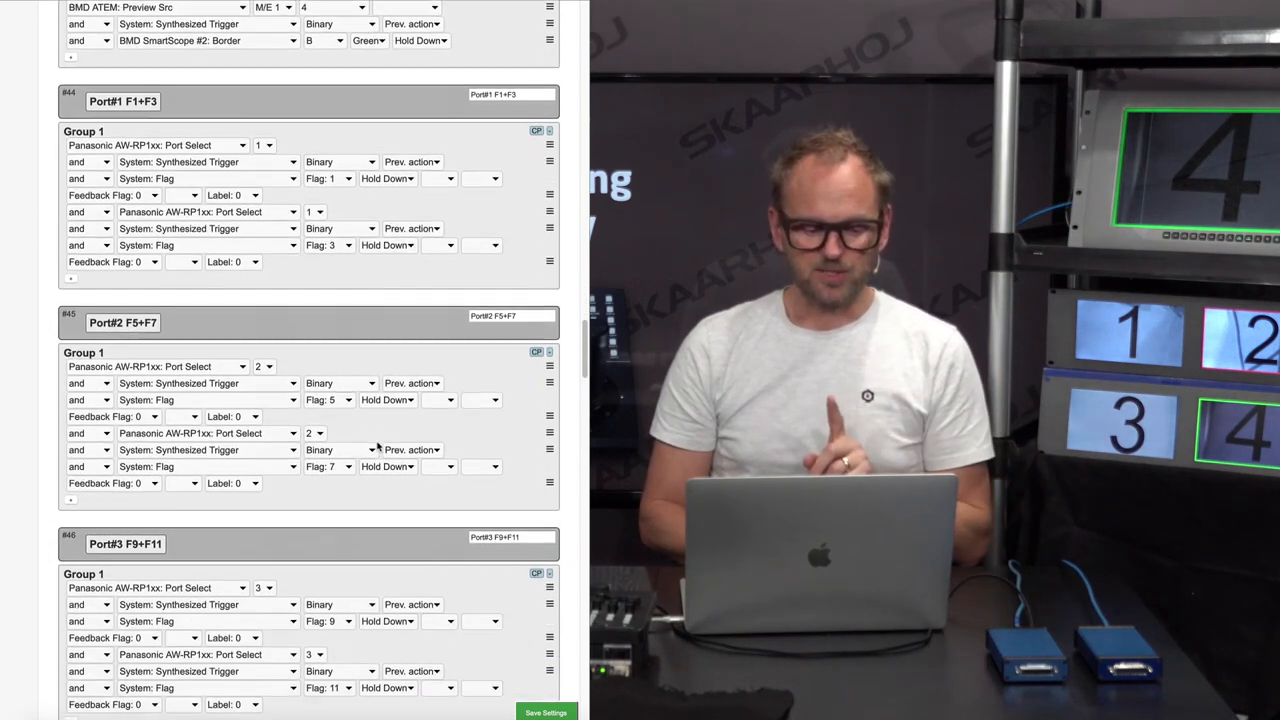
scroll(378, 446, down, 1)
scroll(378, 446, down, 1)
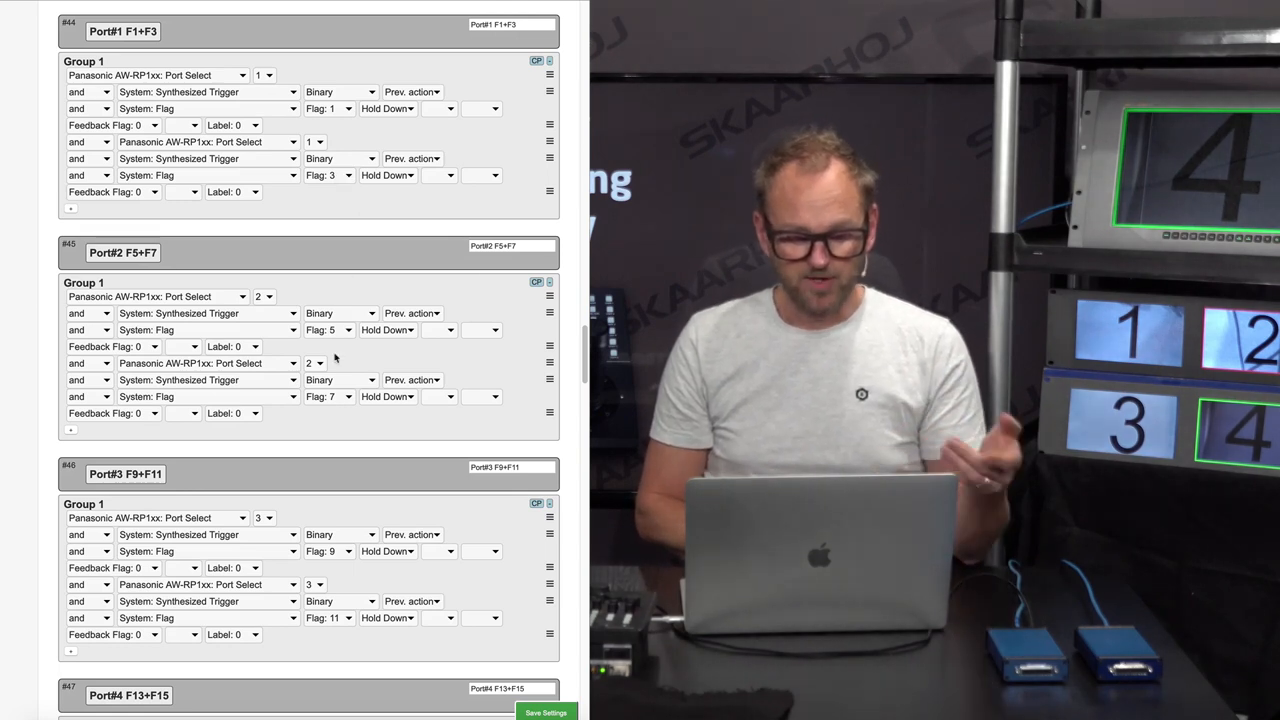
scroll(340, 322, down, 2)
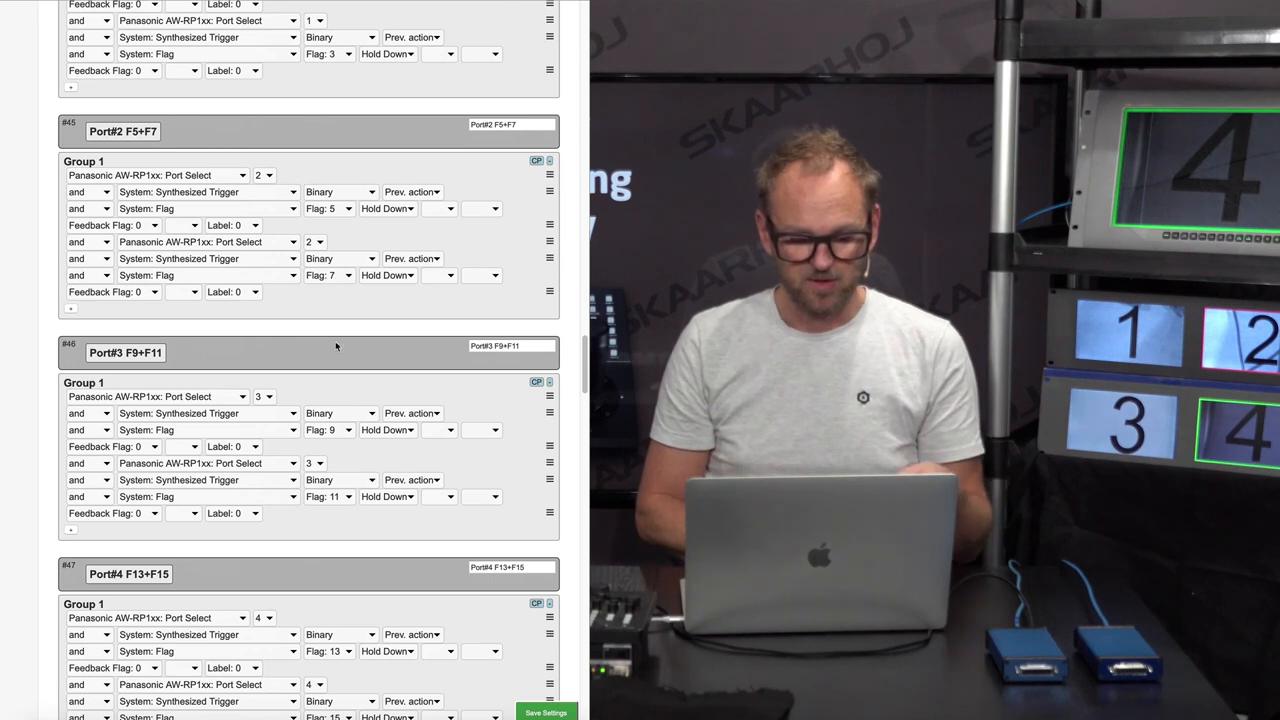
scroll(340, 320, down, 1)
scroll(352, 352, down, 4)
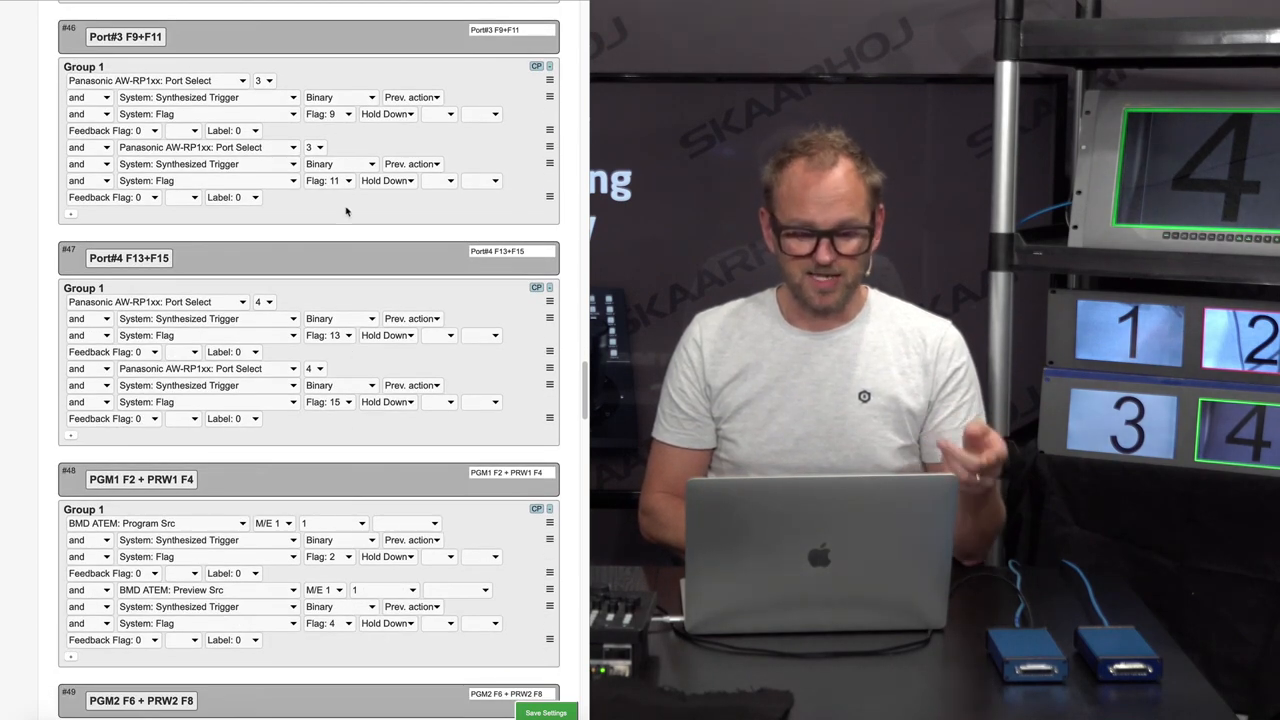
scroll(341, 421, down, 2)
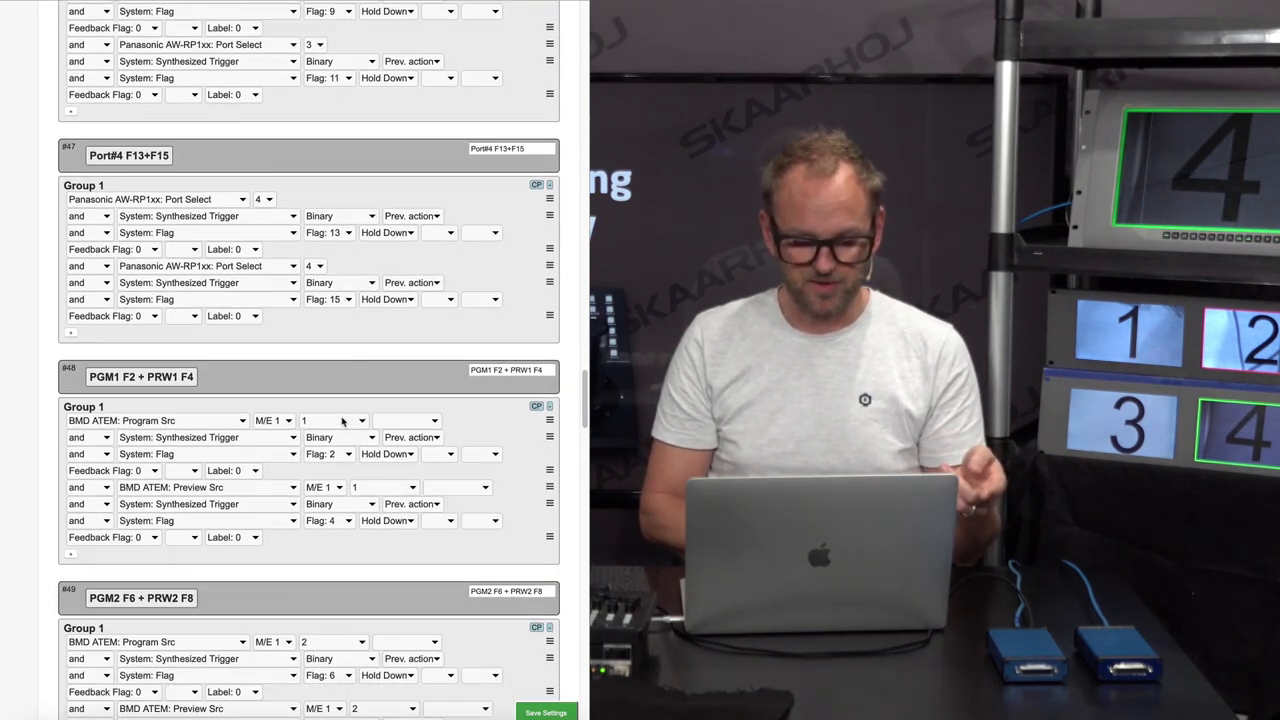
scroll(341, 421, down, 3)
scroll(341, 421, down, 2)
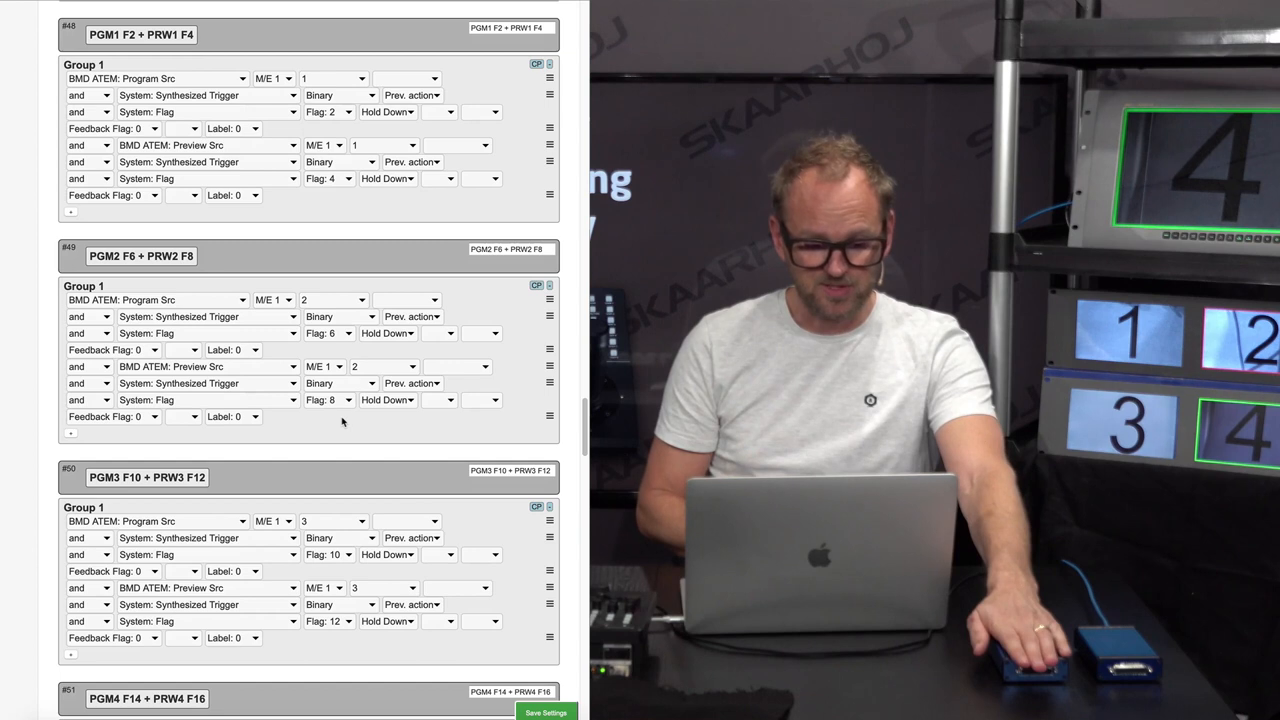
scroll(374, 226, up, 4)
scroll(282, 207, up, 1)
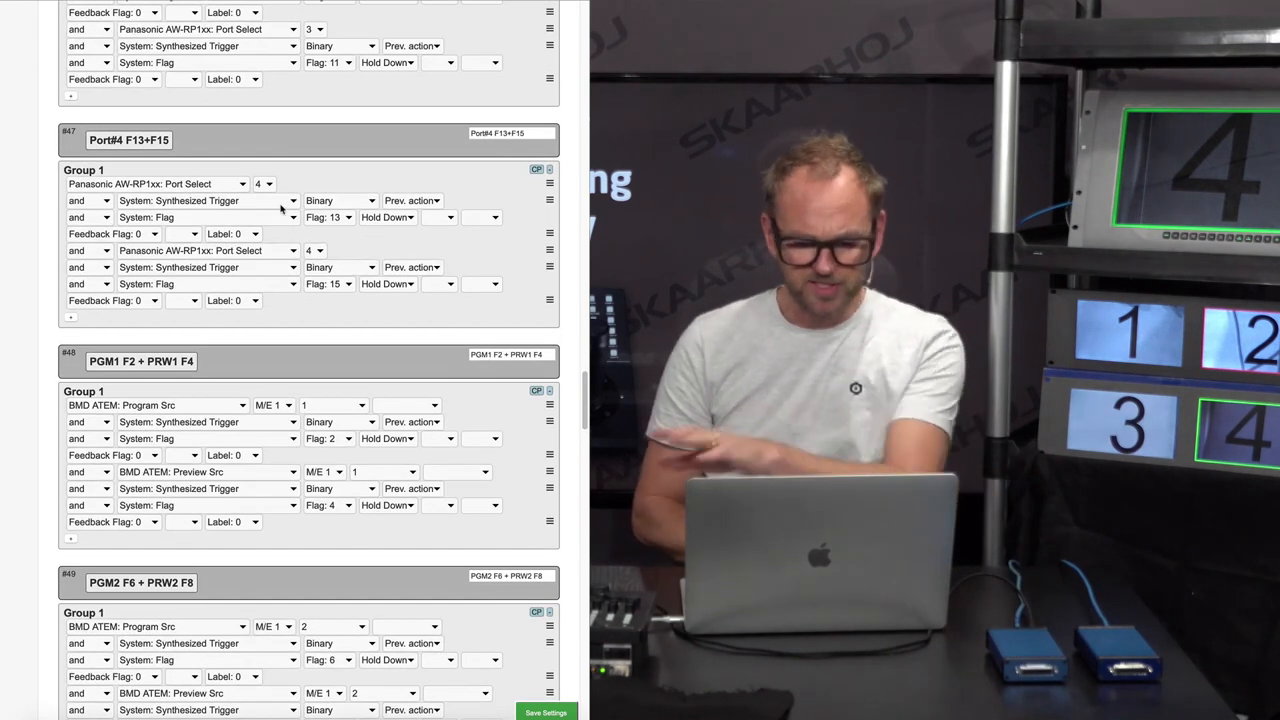
scroll(282, 207, down, 5)
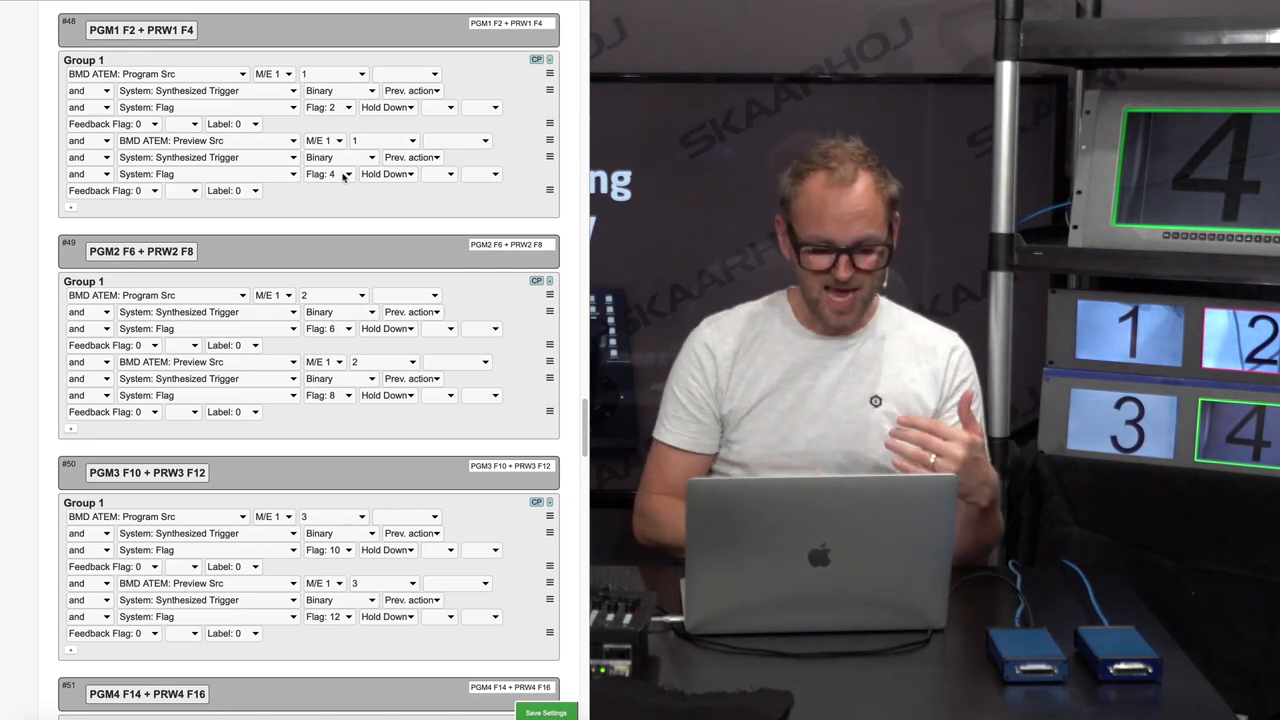
scroll(343, 176, down, 1)
scroll(343, 177, down, 8)
scroll(343, 177, down, 6)
scroll(343, 177, down, 3)
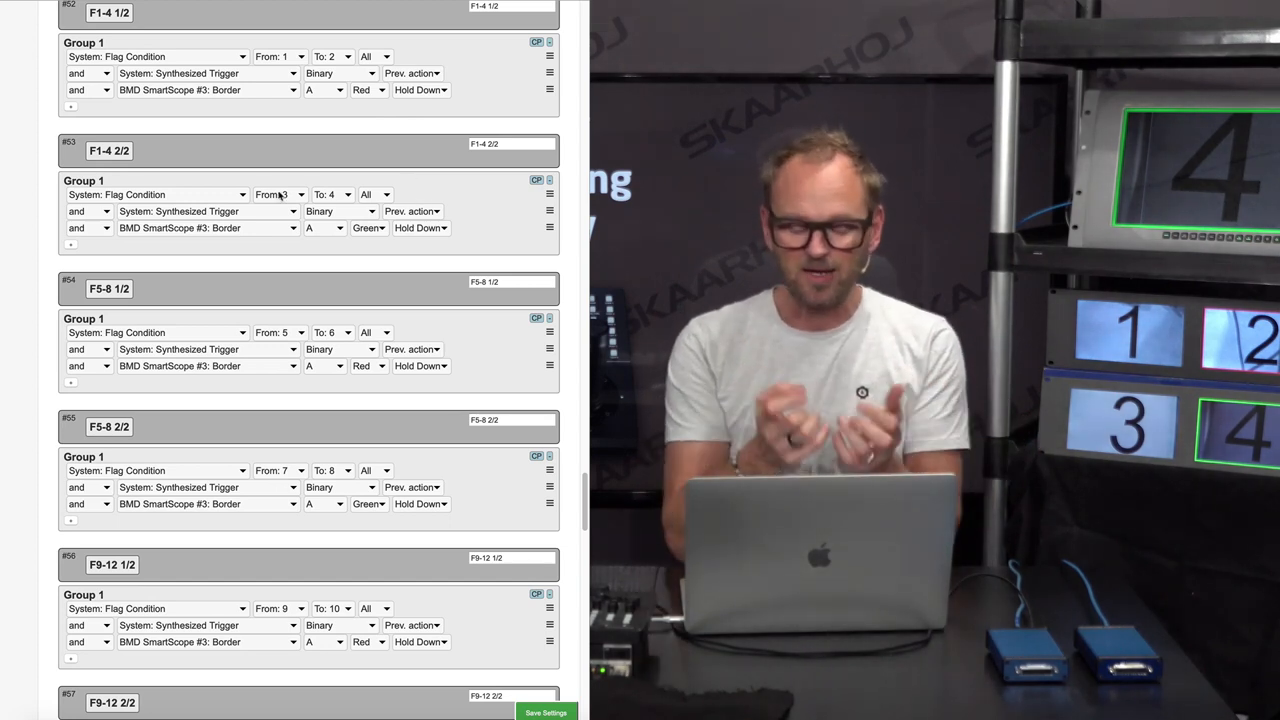
scroll(280, 195, down, 1)
scroll(280, 195, down, 4)
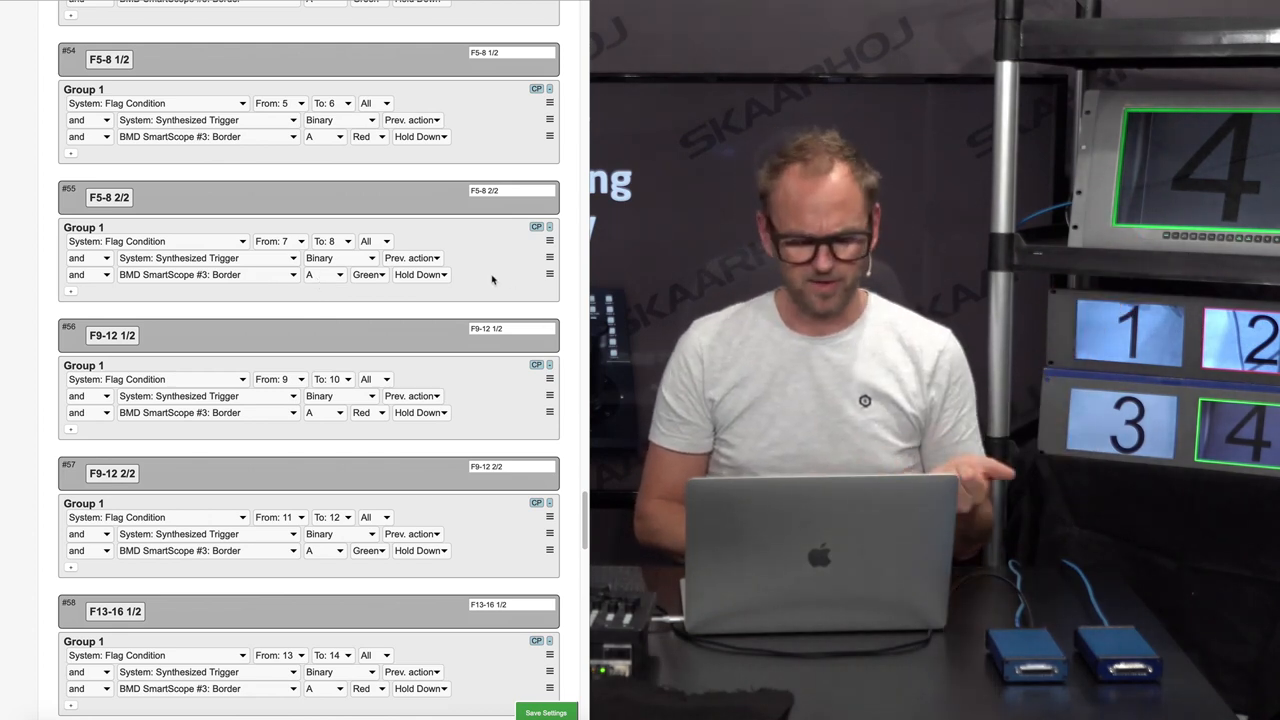
scroll(492, 281, down, 5)
scroll(492, 278, down, 1)
scroll(492, 275, down, 2)
scroll(492, 273, up, 3)
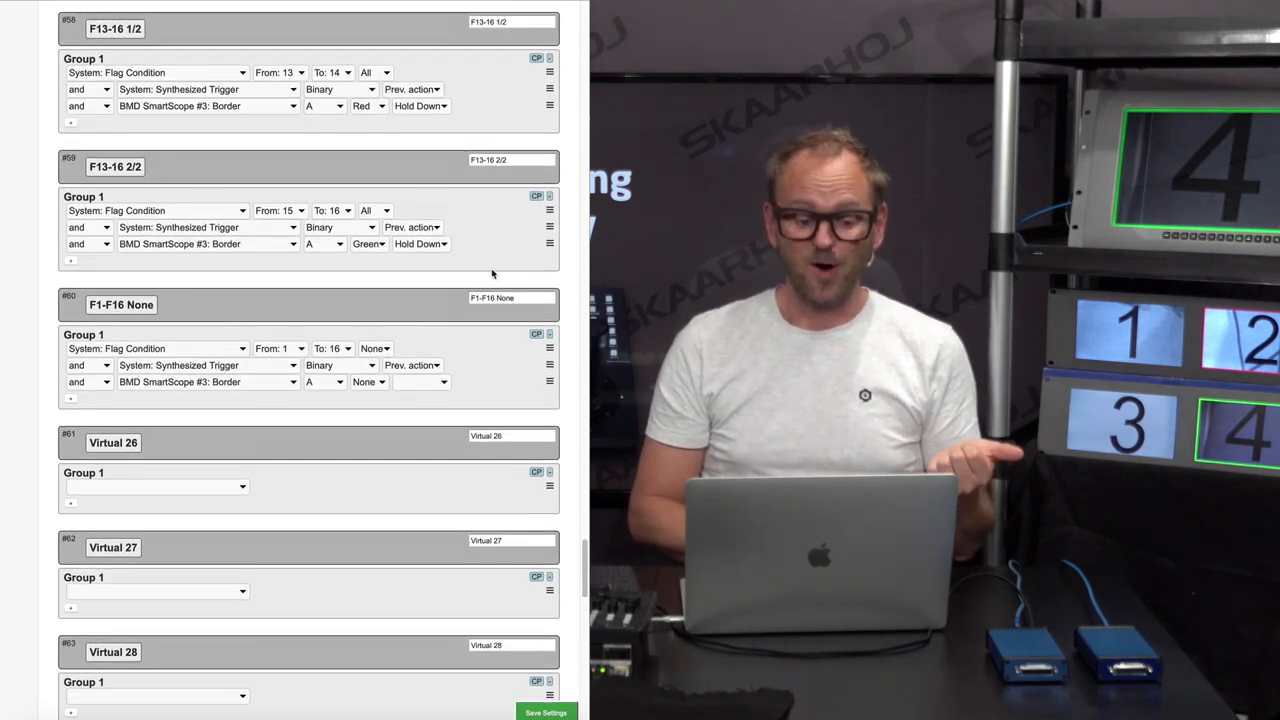
scroll(492, 273, up, 2)
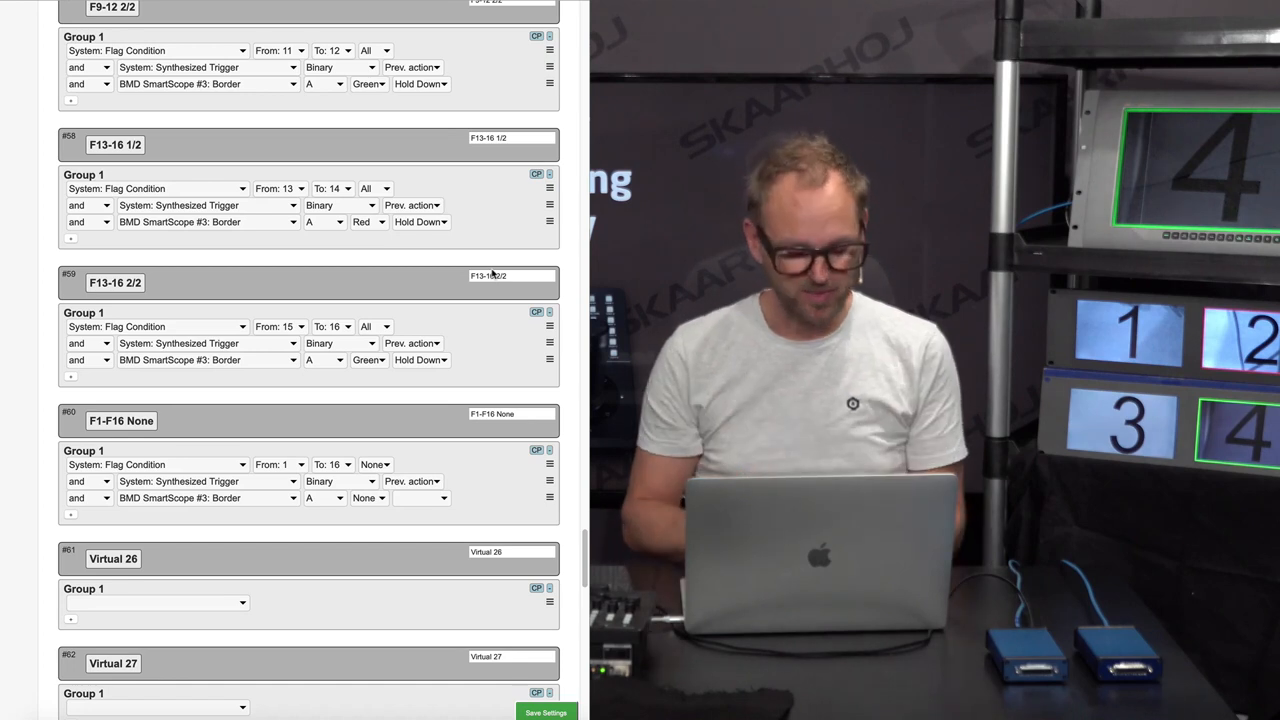
Step: Switch from the configuration page to the tutorial PDF of tally-condition notes
key(super+Tab)
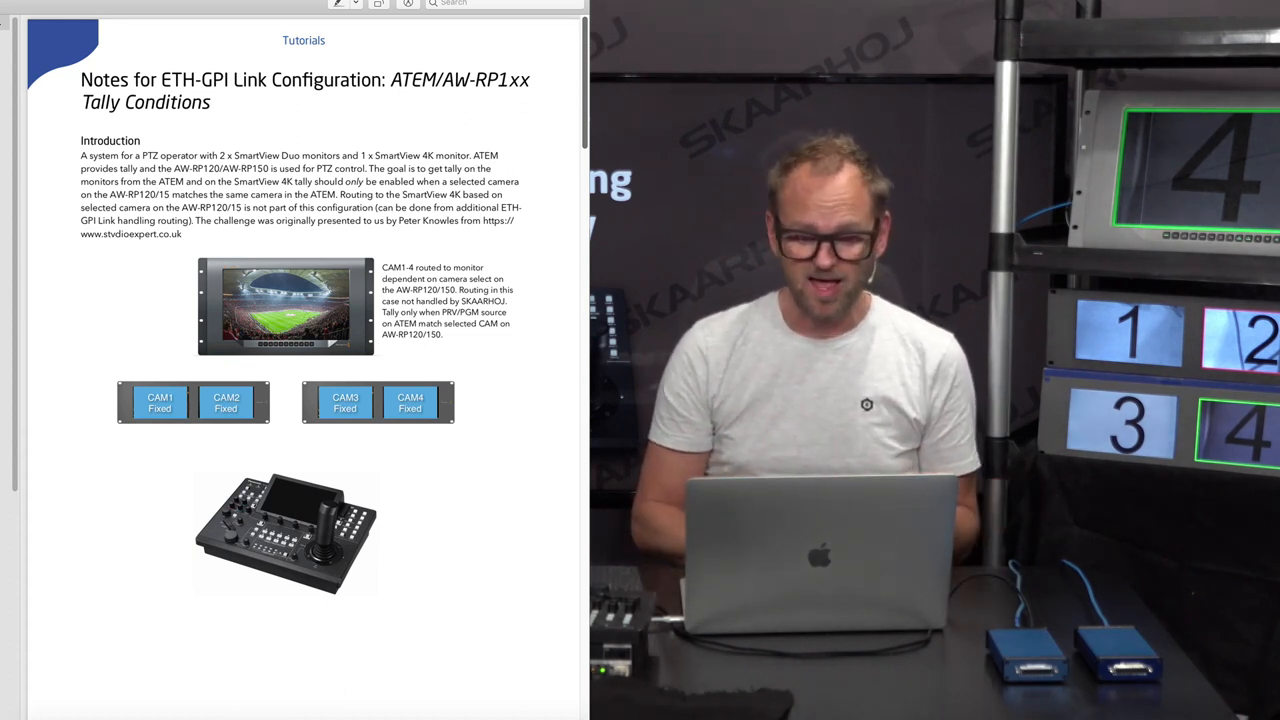
drag(586, 113, 545, 469)
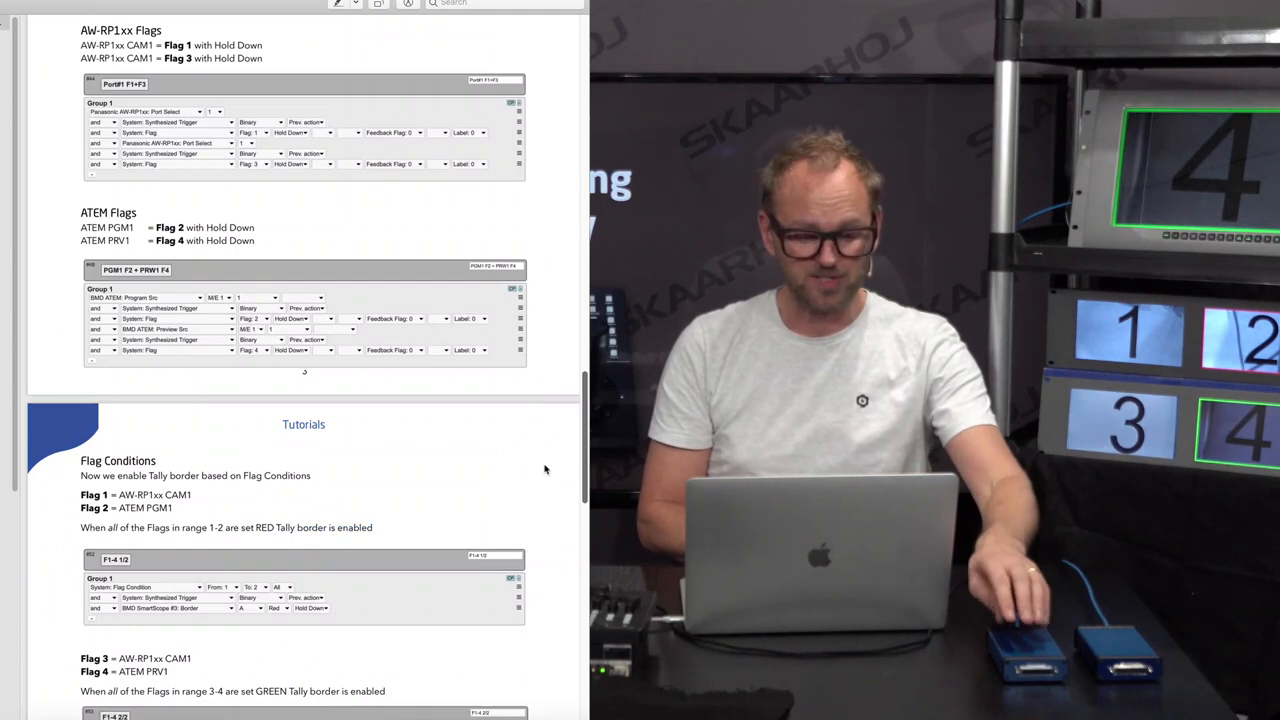
drag(545, 469, 537, 559)
scroll(540, 575, down, 5)
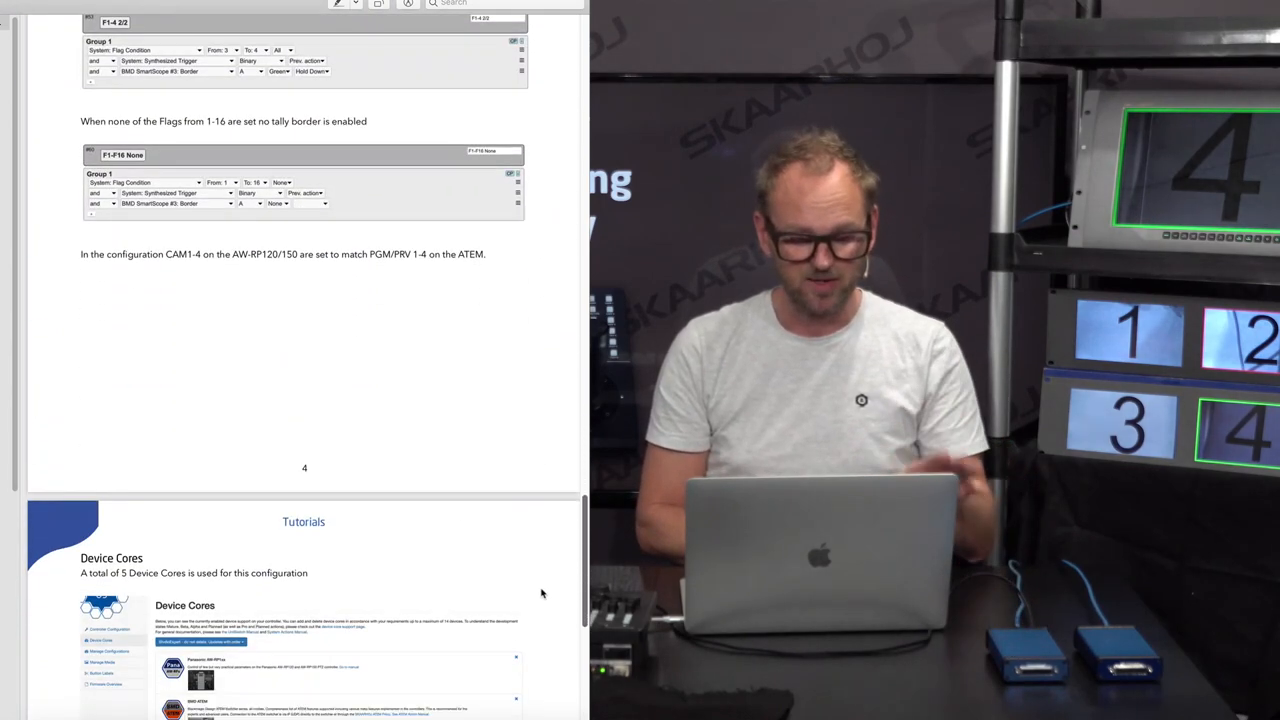
scroll(545, 620, down, 5)
scroll(530, 580, up, 5)
scroll(515, 440, down, 10)
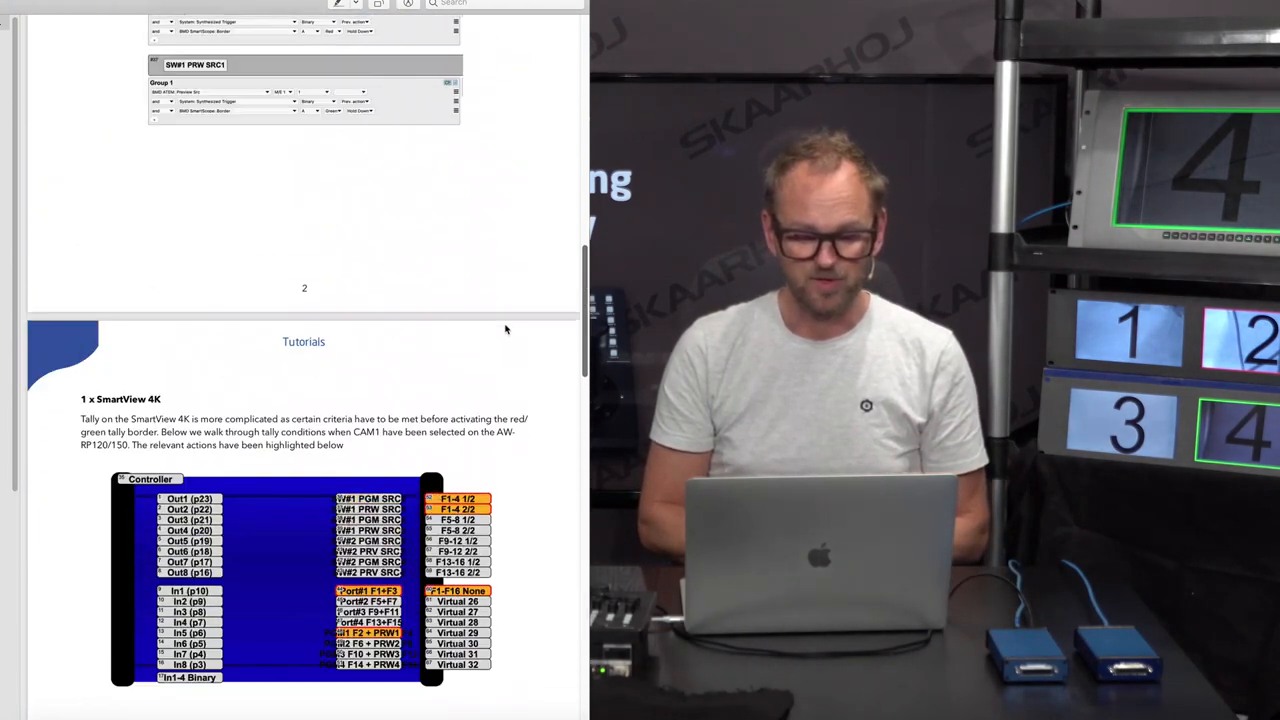
scroll(508, 300, down, 10)
scroll(506, 180, down, 10)
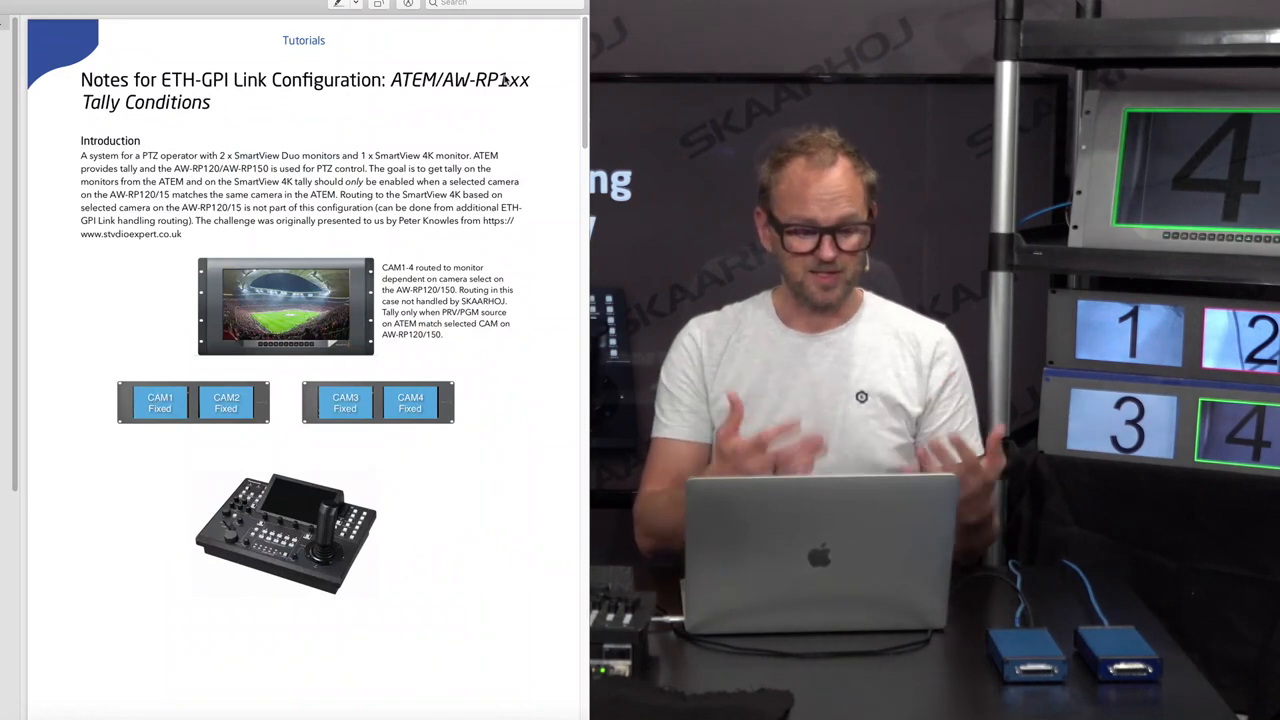